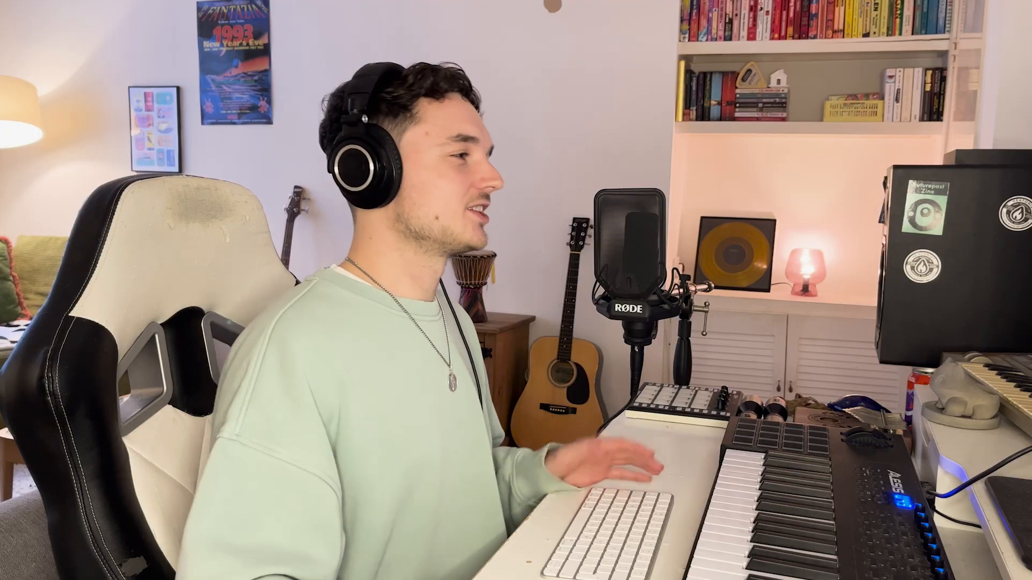
Set the Trash Drive on the 808 2 bass to 1.00 while auditioning it in playback.
{"action": "key", "text": "space"}
{"action": "left_click_drag", "start_coordinate": [318, 253], "coordinate": [319, 251]}
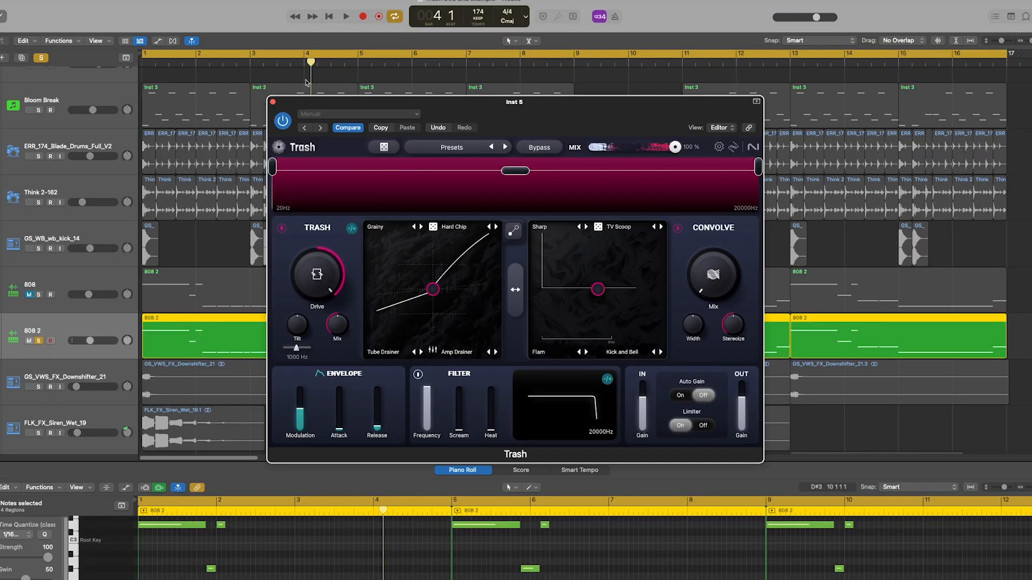
{"action": "key", "text": "space"}
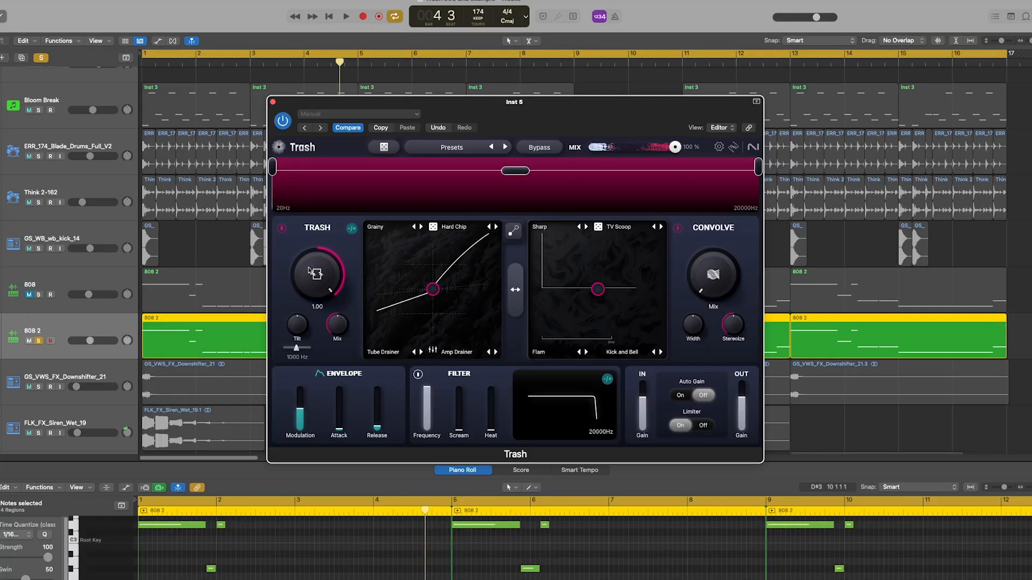
Set the first distortion mode to Blitz and try Plateau and a Fuzz mode for the second.
{"action": "left_click", "coordinate": [391, 226]}
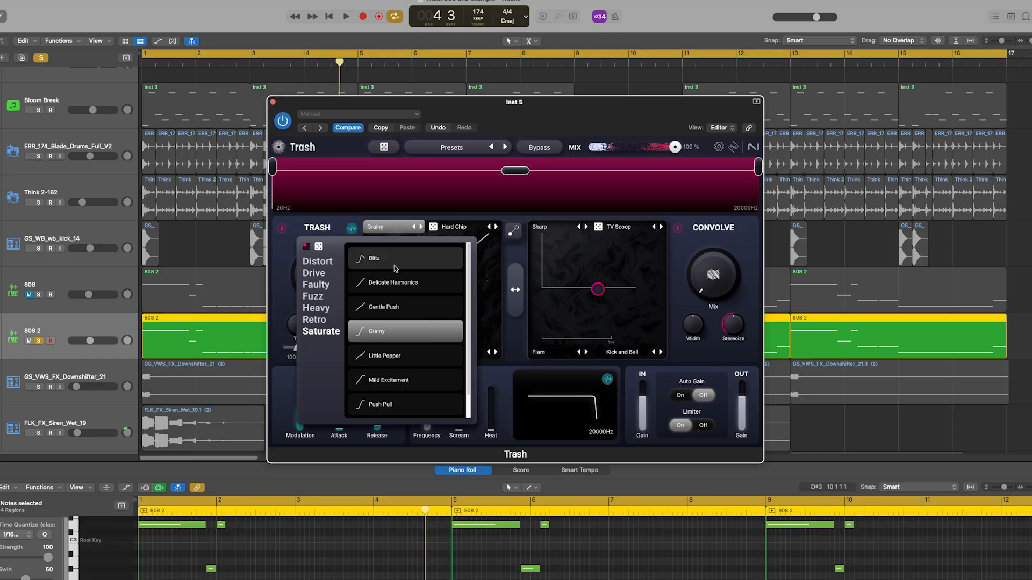
{"action": "left_click", "coordinate": [403, 254]}
{"action": "left_click", "coordinate": [455, 228]}
{"action": "left_click", "coordinate": [471, 355]}
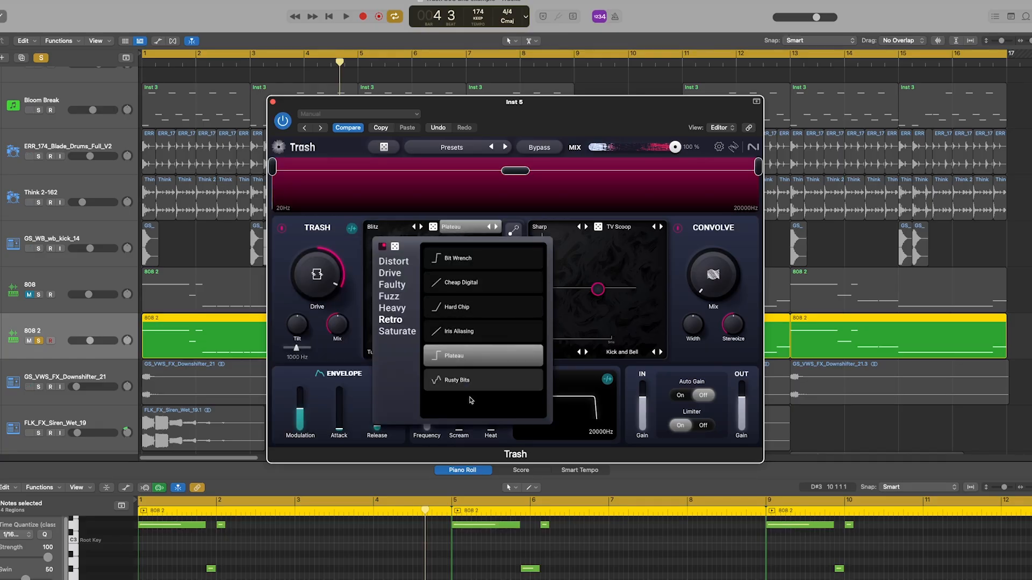
{"action": "left_click", "coordinate": [388, 297]}
Step the first distortion mode through to Push Pull during playback, and set the second mode to Negative Fuzz.
{"action": "key", "text": "space"}
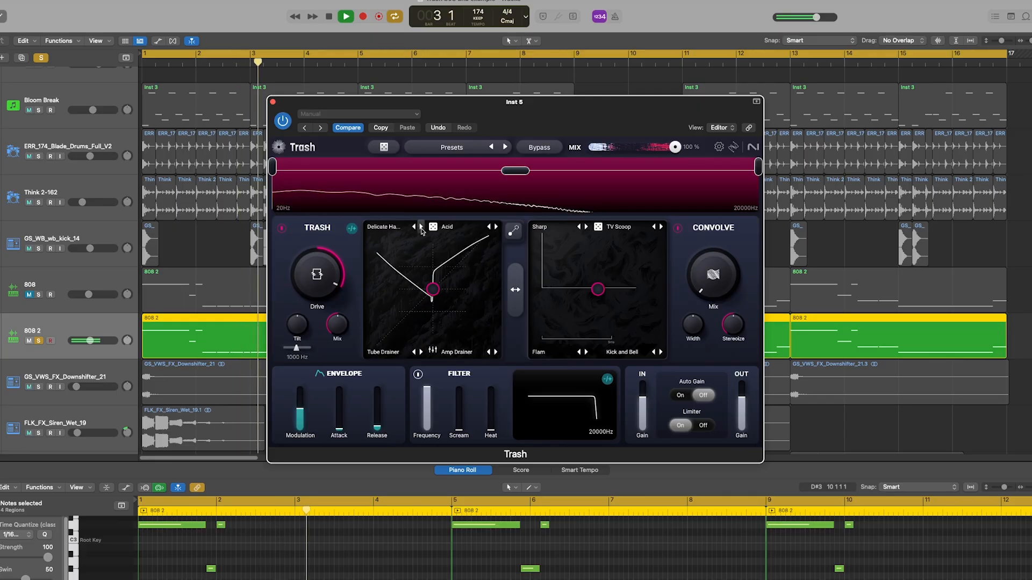
{"action": "left_click", "coordinate": [421, 227]}
{"action": "left_click", "coordinate": [421, 227]}
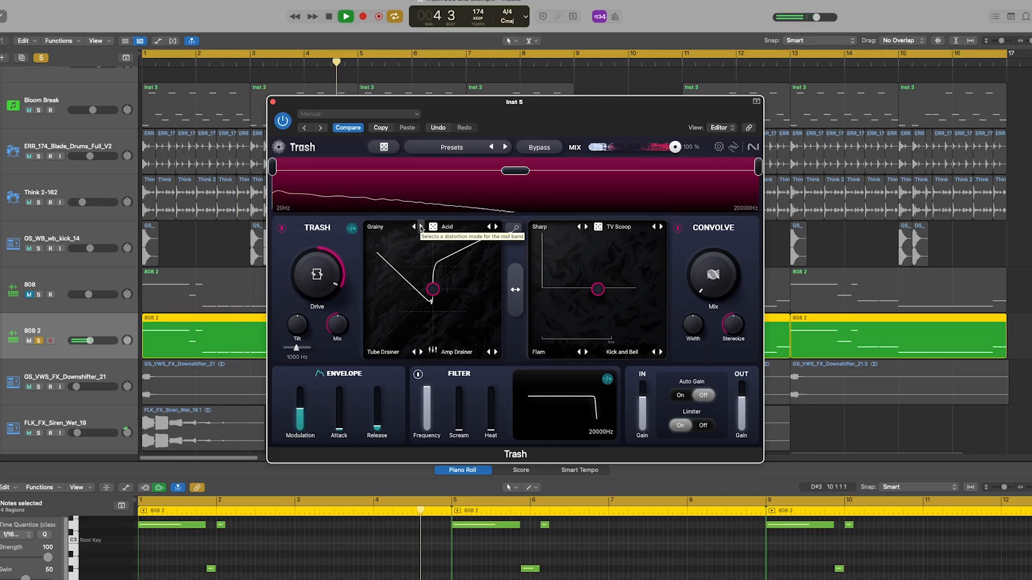
{"action": "left_click", "coordinate": [420, 226]}
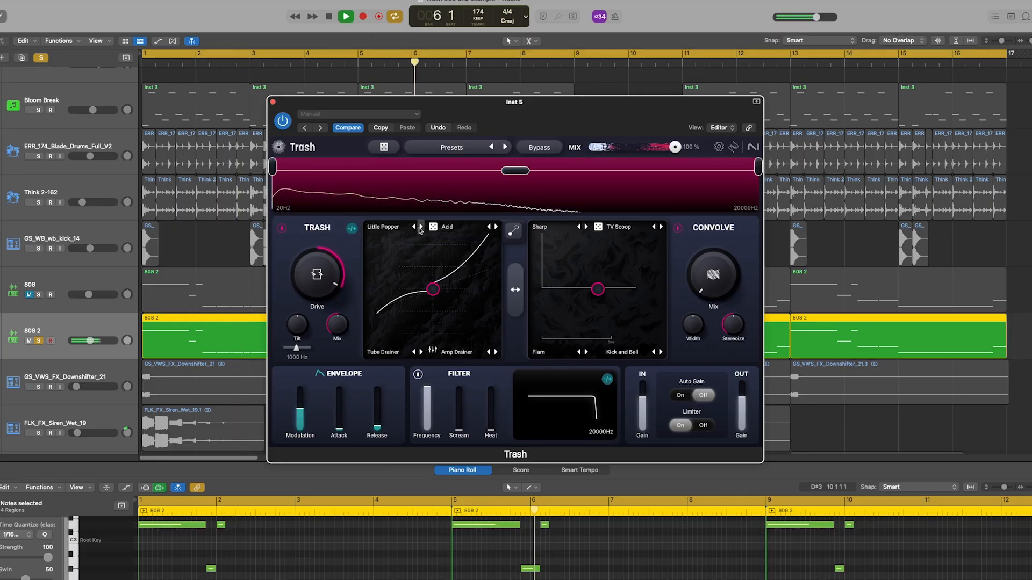
{"action": "left_click", "coordinate": [421, 226]}
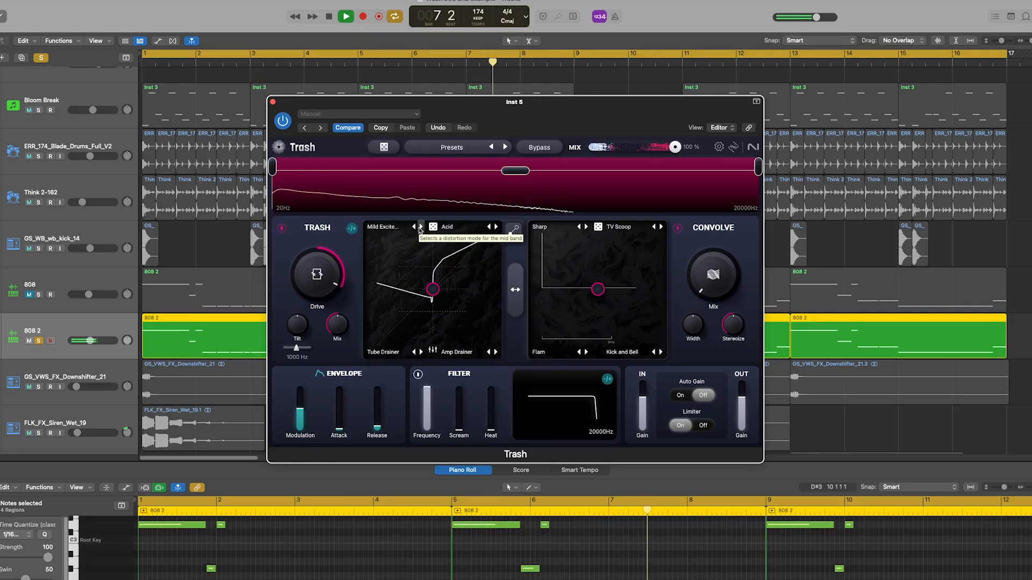
{"action": "left_click", "coordinate": [421, 227]}
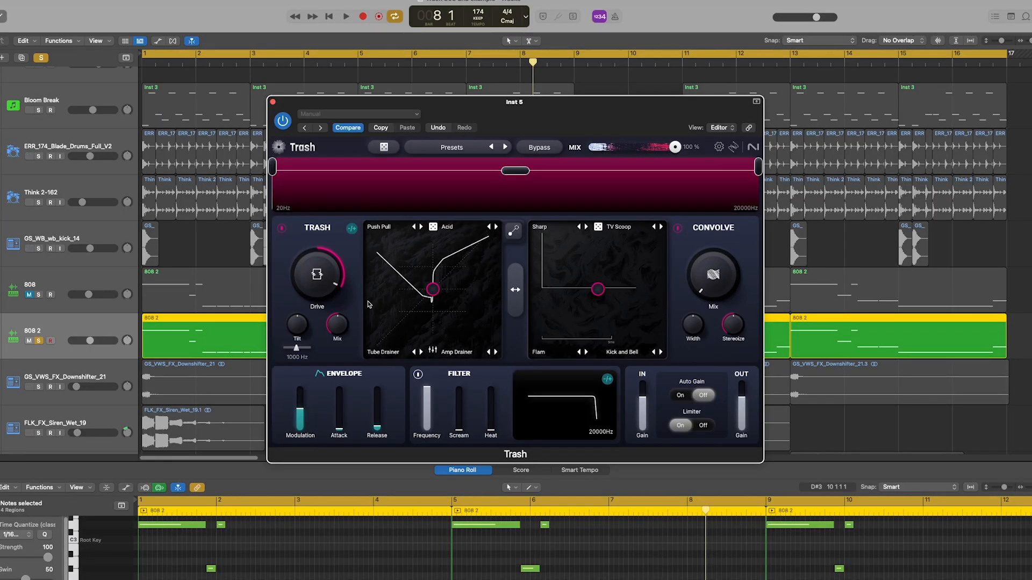
{"action": "left_click", "coordinate": [459, 230]}
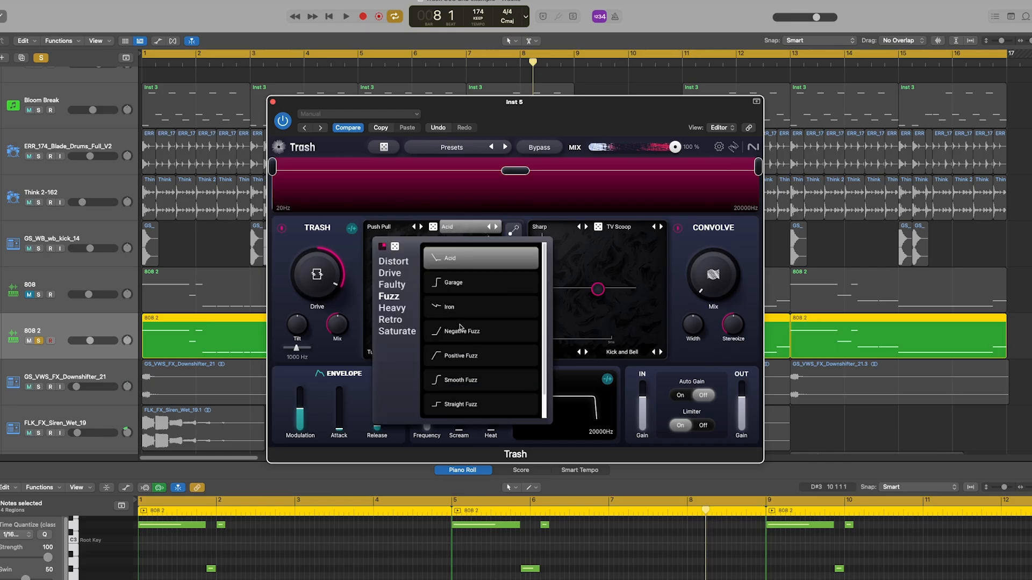
{"action": "left_click", "coordinate": [476, 331]}
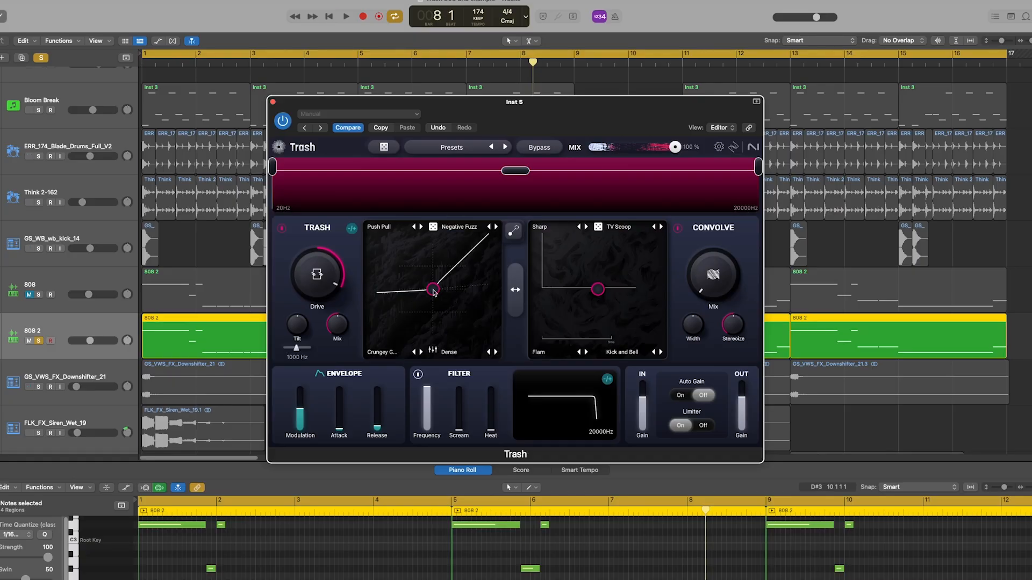
Move the distortion blend point between the corner modes during playback, and randomize the four distortion modes.
{"action": "key", "text": "space"}
{"action": "left_click_drag", "start_coordinate": [433, 291], "coordinate": [373, 238]}
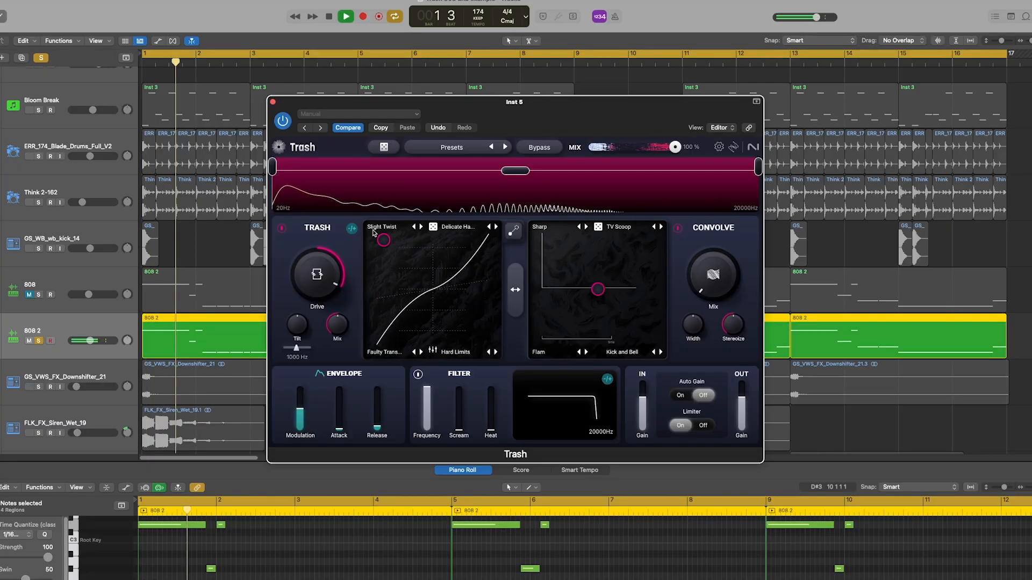
{"action": "left_click_drag", "start_coordinate": [374, 233], "coordinate": [410, 317]}
{"action": "left_click", "coordinate": [433, 227]}
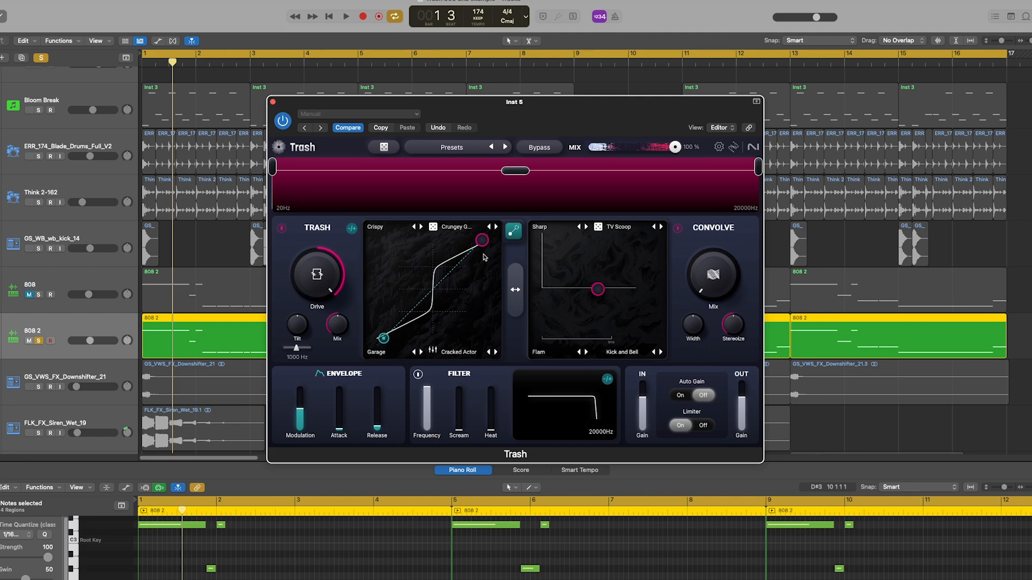
Raise the envelope Modulation during playback and try the distortion modulation target at different corners, ending at the Garage corner.
{"action": "key", "text": "space"}
{"action": "left_click_drag", "start_coordinate": [300, 409], "coordinate": [303, 393]}
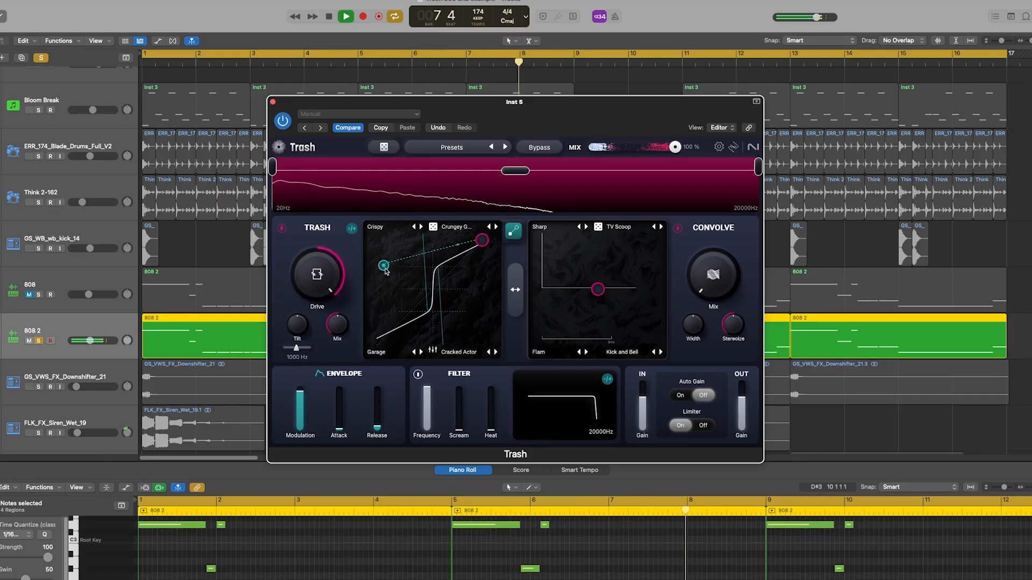
{"action": "left_click_drag", "start_coordinate": [385, 271], "coordinate": [482, 338]}
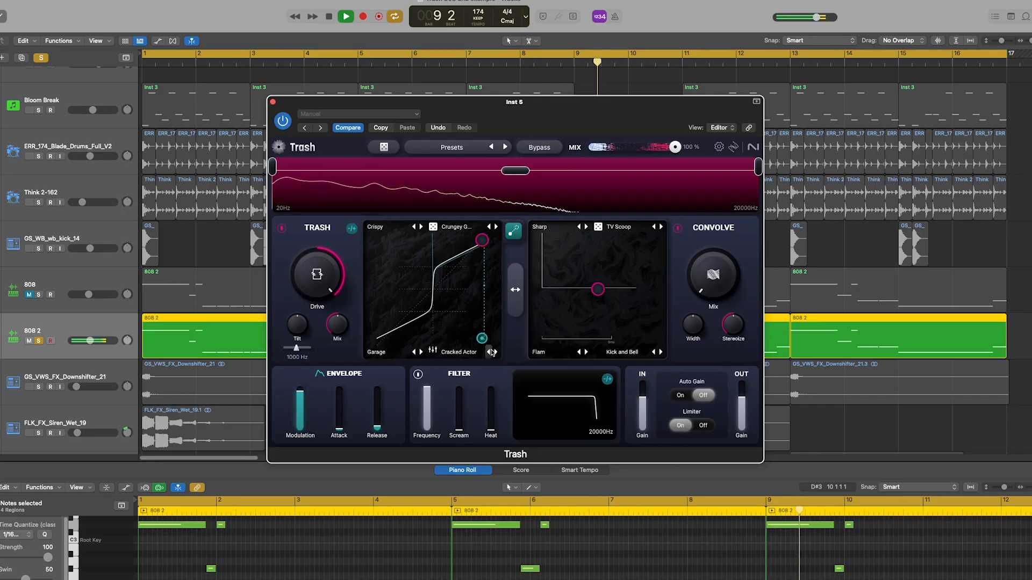
{"action": "left_click_drag", "start_coordinate": [471, 339], "coordinate": [346, 245]}
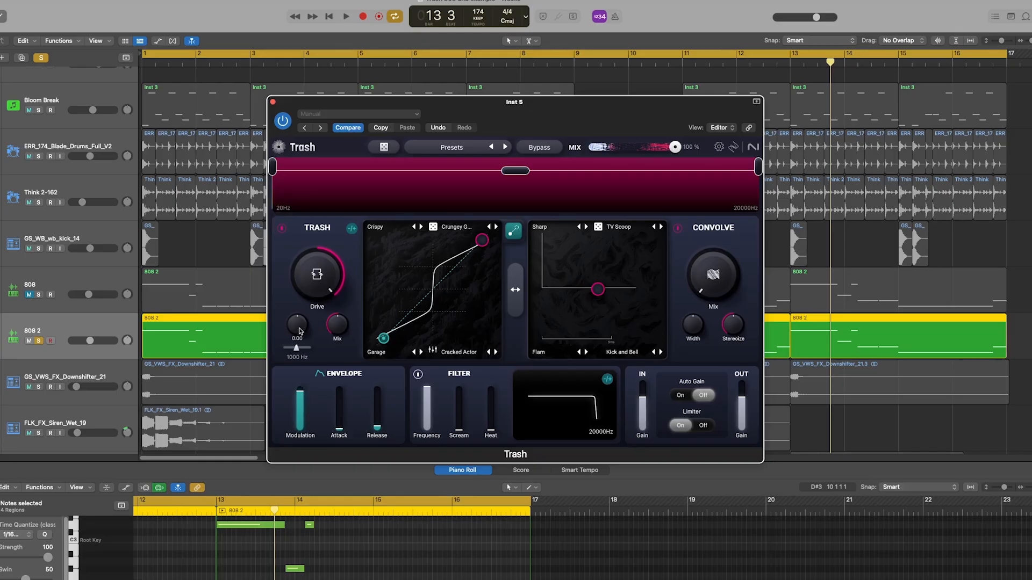
Sweep the Trash Tilt between brighter and darker during playback and try shifting its pivot frequency.
{"action": "key", "text": "space"}
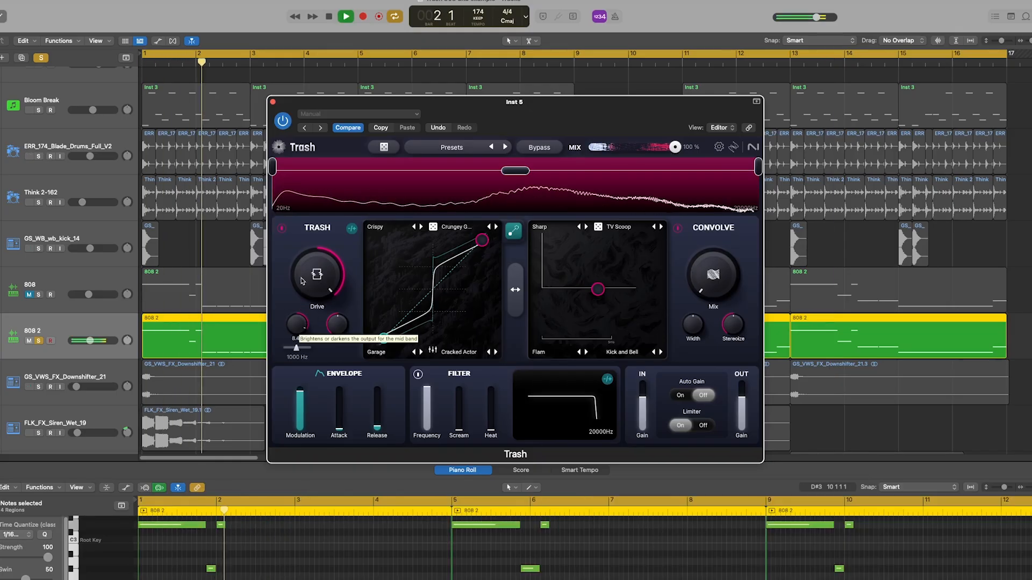
{"action": "left_click_drag", "start_coordinate": [302, 281], "coordinate": [300, 340]}
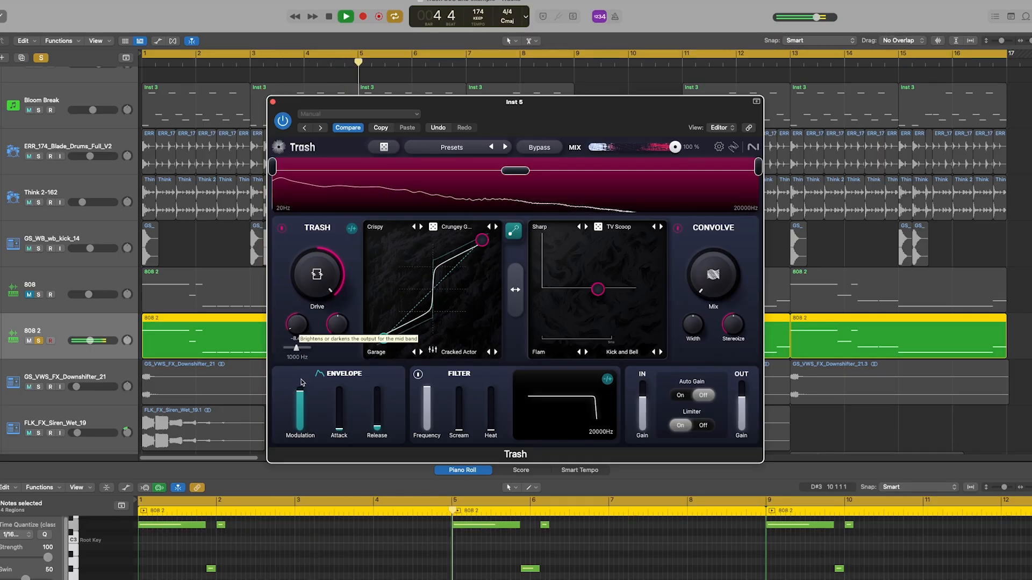
{"action": "left_click_drag", "start_coordinate": [300, 294], "coordinate": [298, 287]}
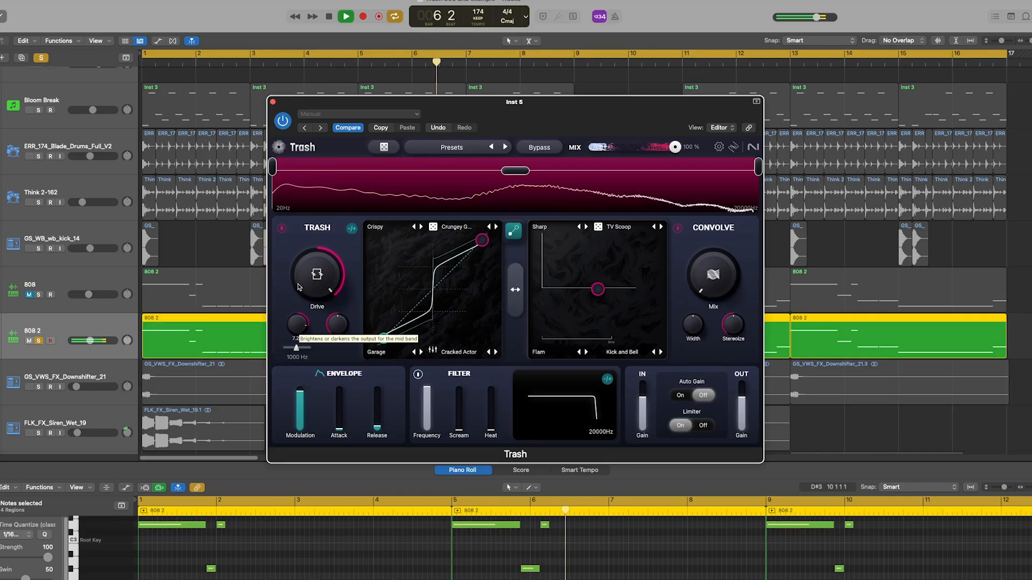
{"action": "left_click_drag", "start_coordinate": [301, 359], "coordinate": [300, 364]}
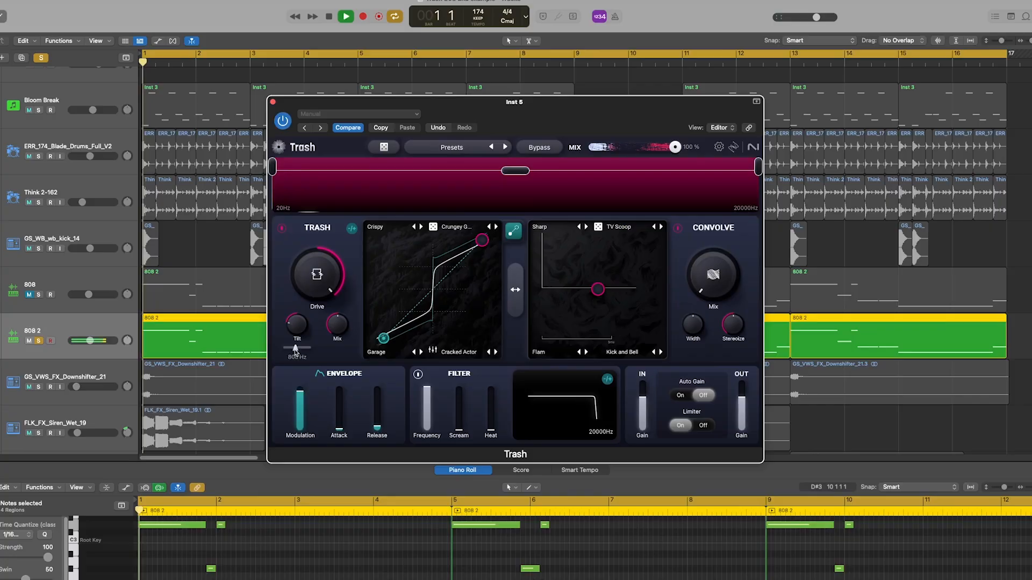
{"action": "mouse_move", "coordinate": [294, 352]}
{"action": "left_mouse_down"}
{"action": "mouse_move", "coordinate": [309, 351]}
{"action": "mouse_move", "coordinate": [283, 354]}
{"action": "left_mouse_up"}
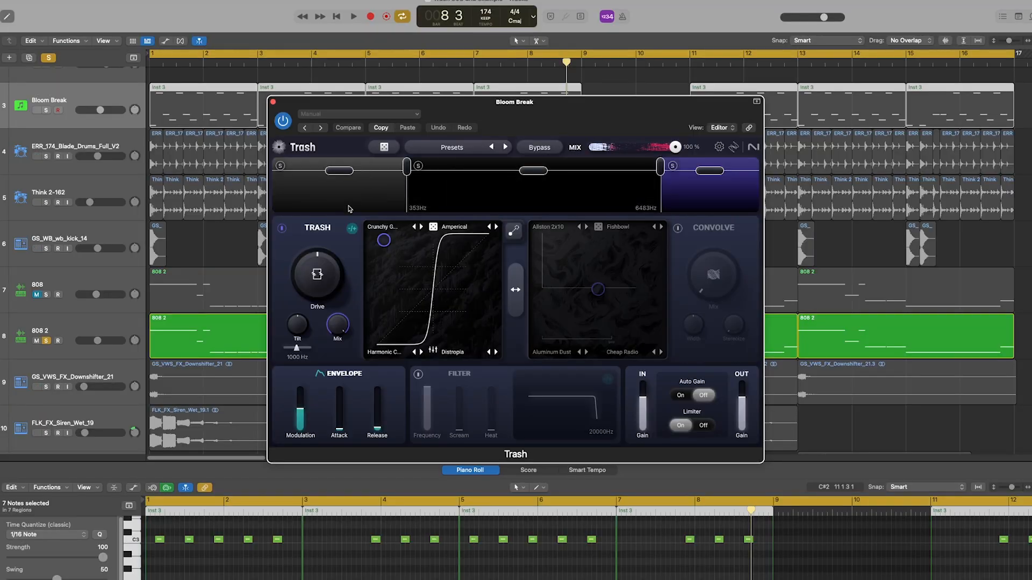
Select the high band of Trash on the Bloom Break track and compare its distortion module off and on.
{"action": "left_click", "coordinate": [349, 209]}
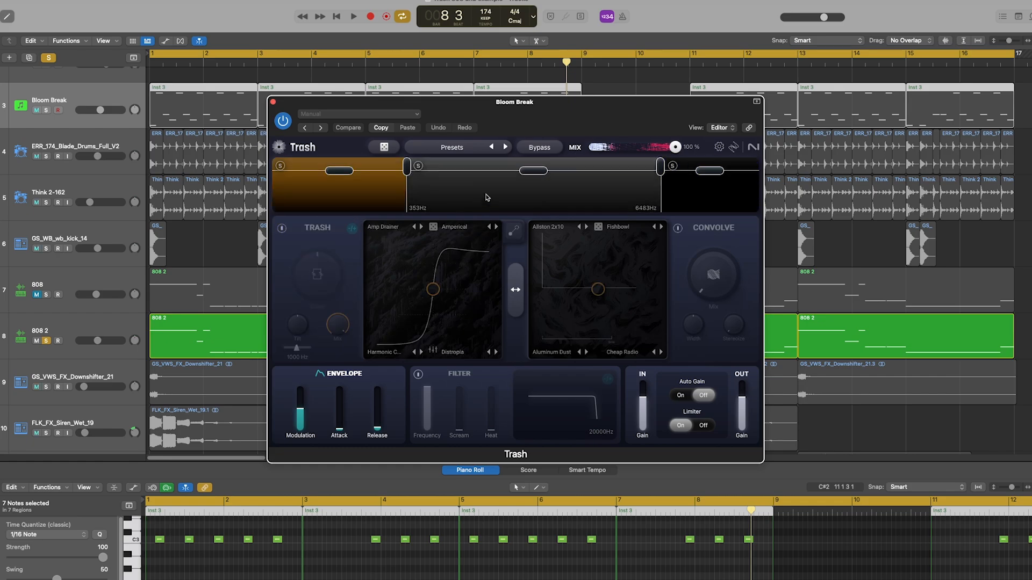
{"action": "left_click", "coordinate": [712, 202]}
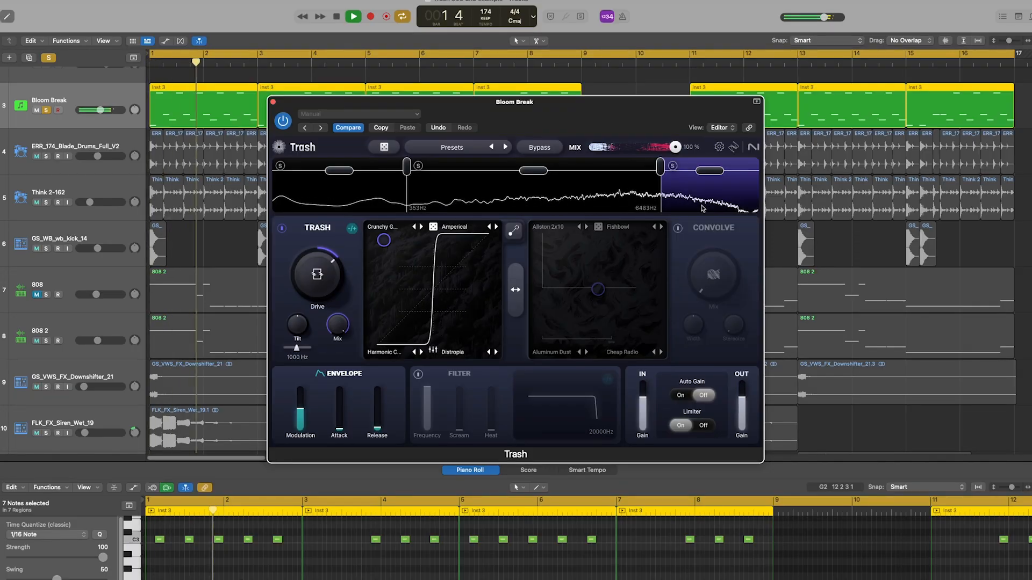
{"action": "left_click", "coordinate": [280, 230]}
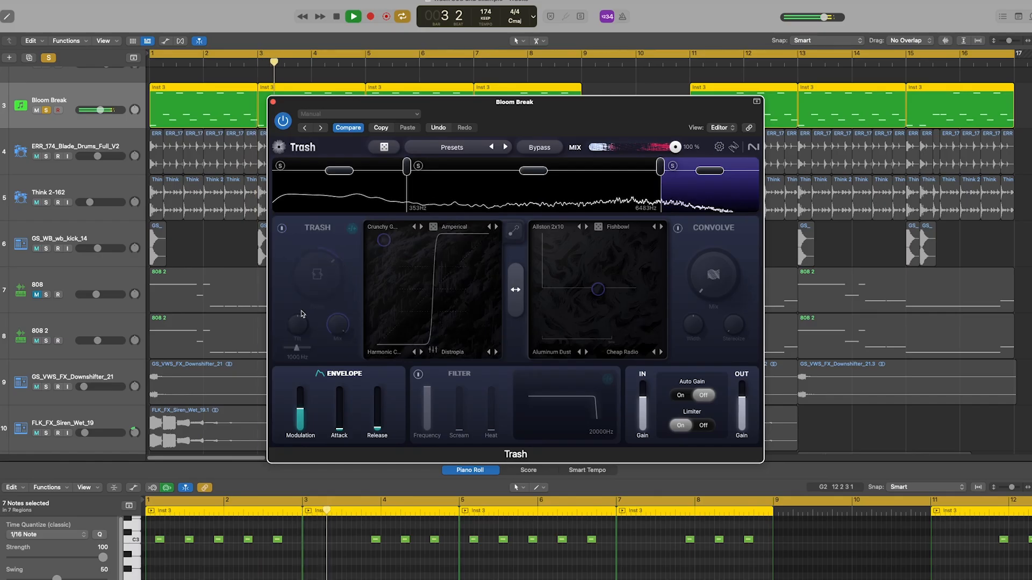
{"action": "left_click", "coordinate": [280, 230]}
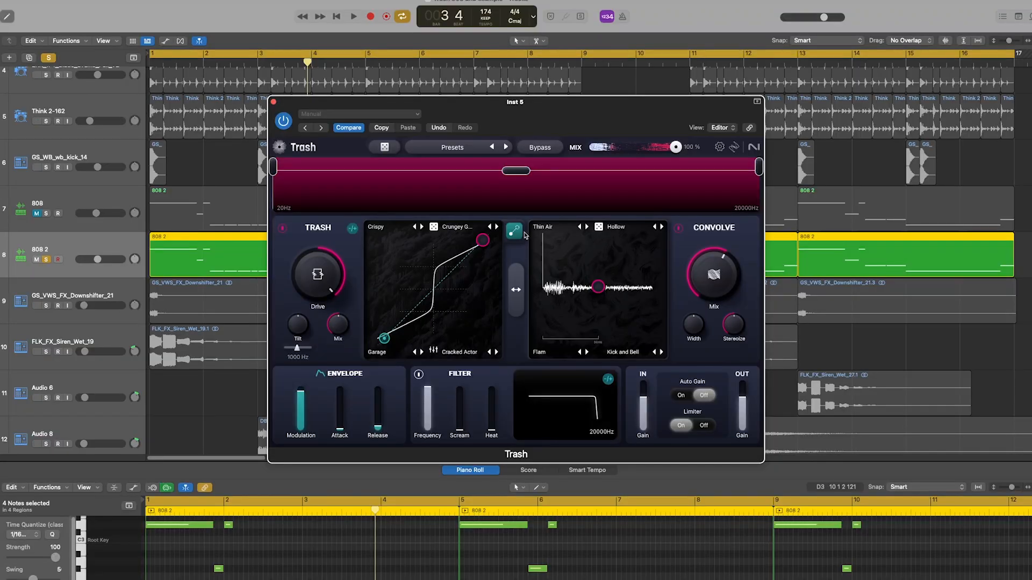
On the 808 2 bass, blend the Thin Air, Hollow, Flam and Kick and Bell convolutions during playback and raise the Convolve Mix.
{"action": "left_click", "coordinate": [543, 226]}
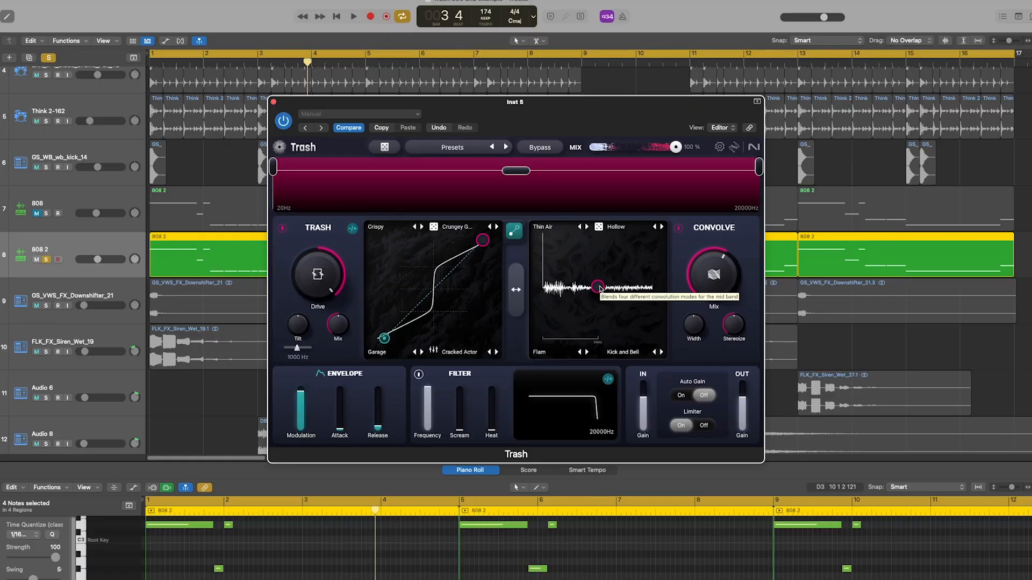
{"action": "key", "text": "space"}
{"action": "left_click_drag", "start_coordinate": [601, 291], "coordinate": [543, 334]}
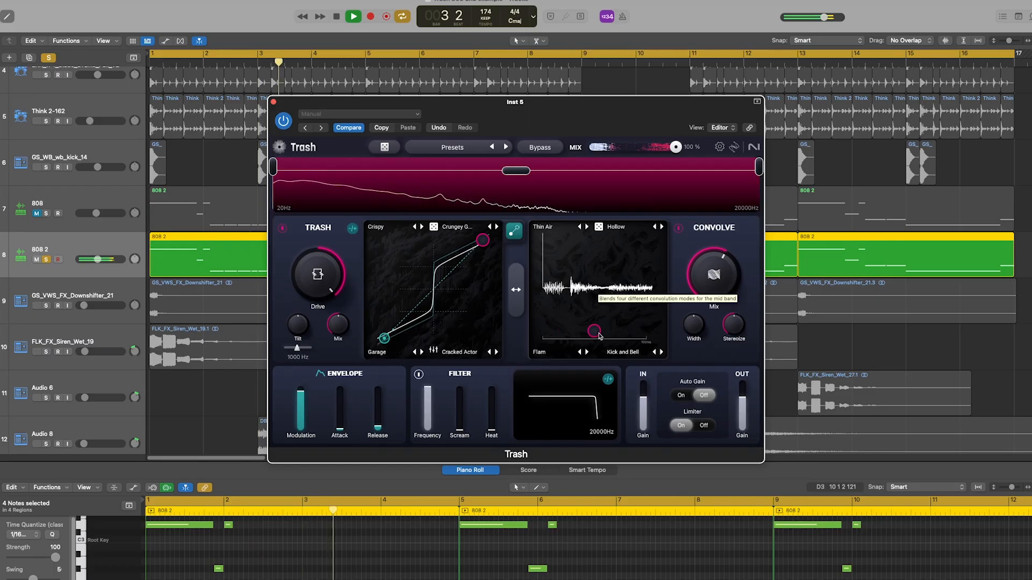
{"action": "left_click_drag", "start_coordinate": [715, 281], "coordinate": [719, 270]}
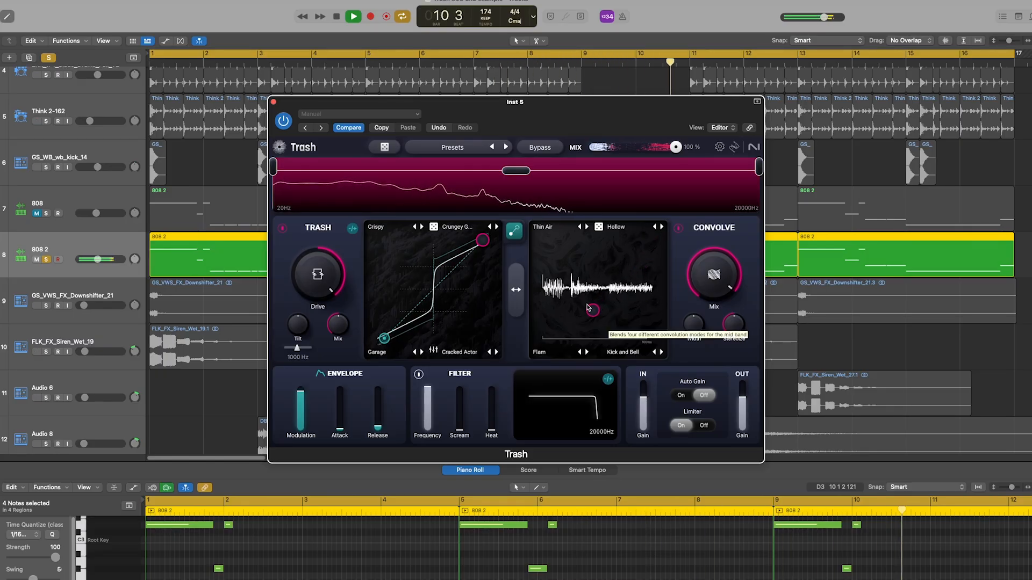
{"action": "left_click_drag", "start_coordinate": [579, 312], "coordinate": [580, 320]}
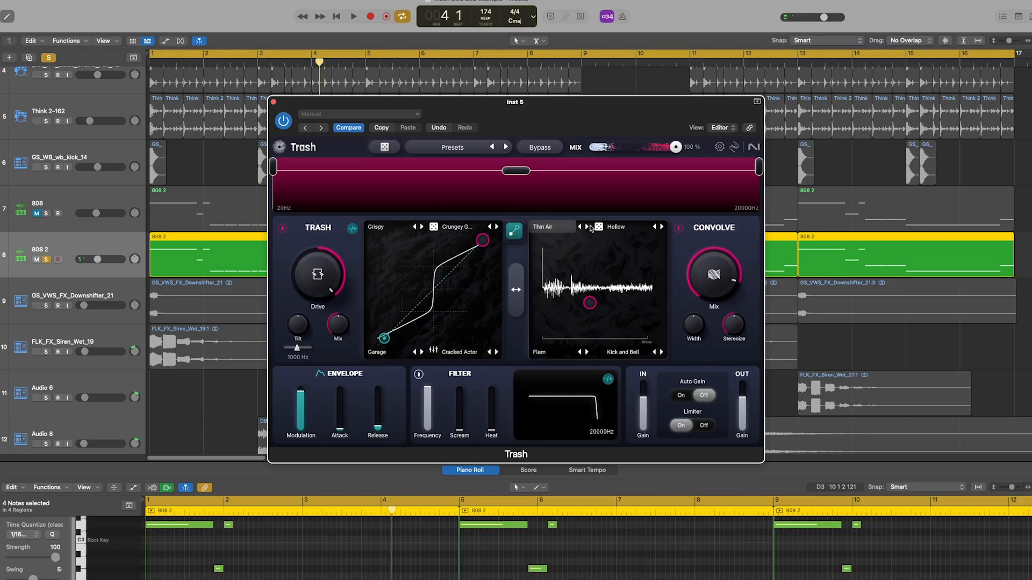
Randomize the four convolution modes and move the convolution blend point between them during playback.
{"action": "left_click", "coordinate": [598, 227]}
{"action": "key", "text": "space"}
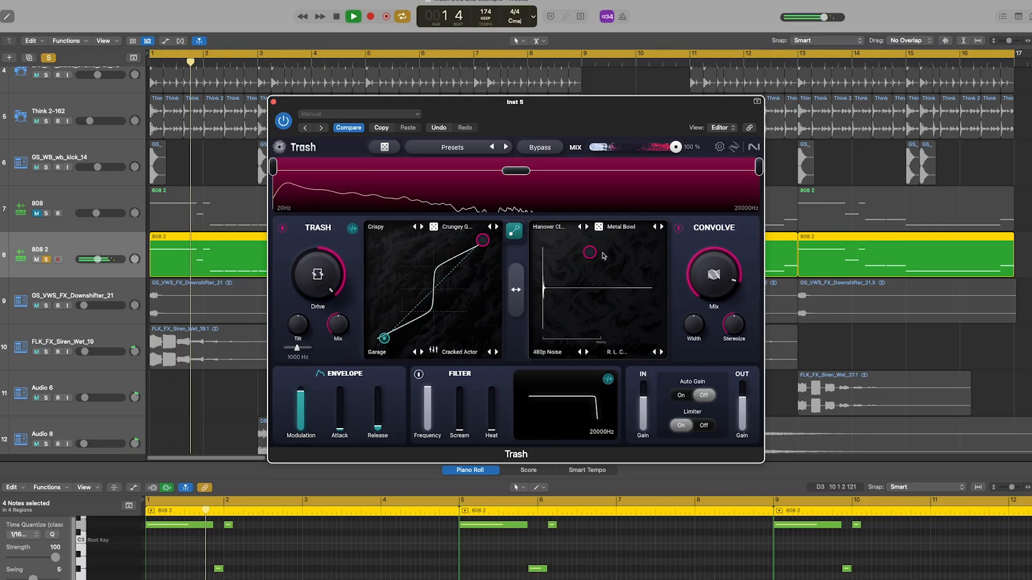
{"action": "left_click_drag", "start_coordinate": [647, 253], "coordinate": [656, 323]}
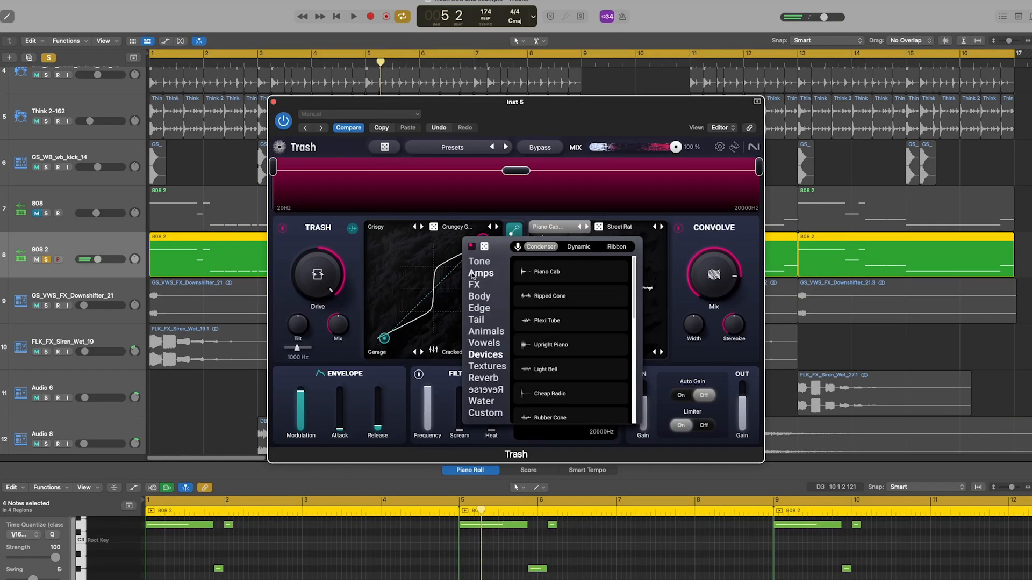
Set the first convolution mode to Allston 2x10 from the Amps category.
{"action": "left_click", "coordinate": [472, 274]}
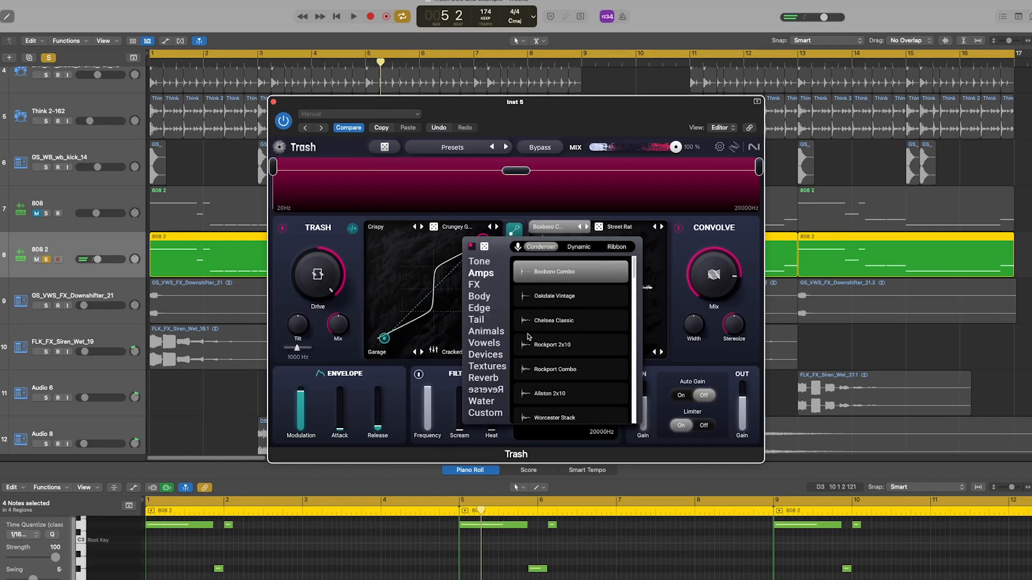
{"action": "left_click", "coordinate": [565, 394]}
{"action": "left_click", "coordinate": [655, 304]}
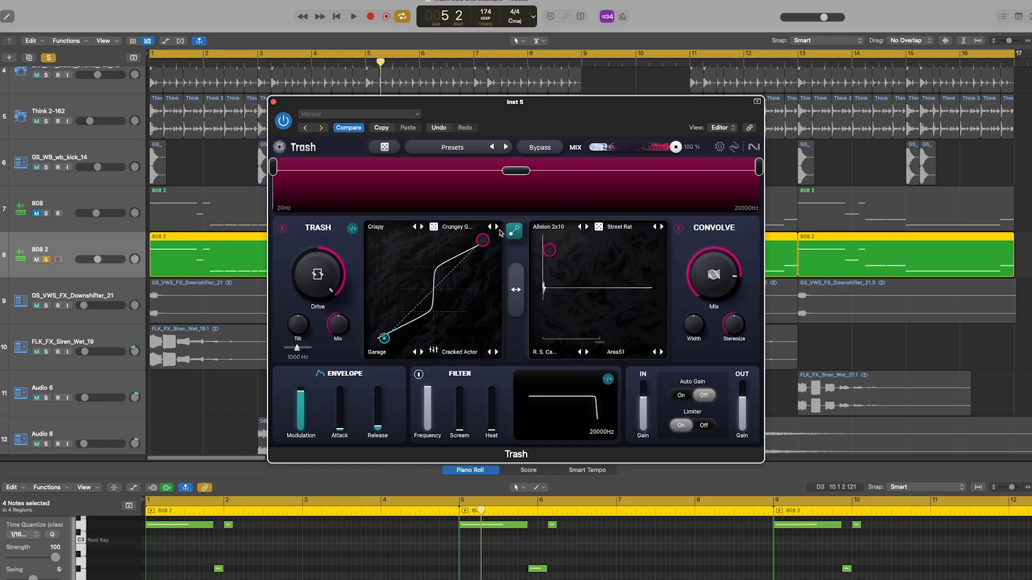
Adjust the Convolve Mix during playback, and swap the module order so that Convolve comes before Trash.
{"action": "key", "text": "space"}
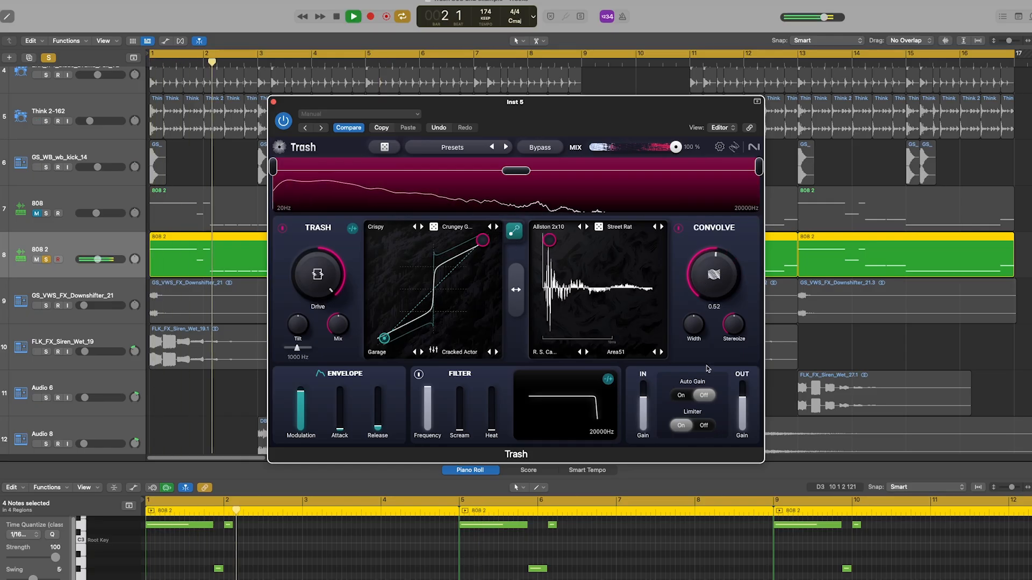
{"action": "left_click_drag", "start_coordinate": [707, 369], "coordinate": [680, 291]}
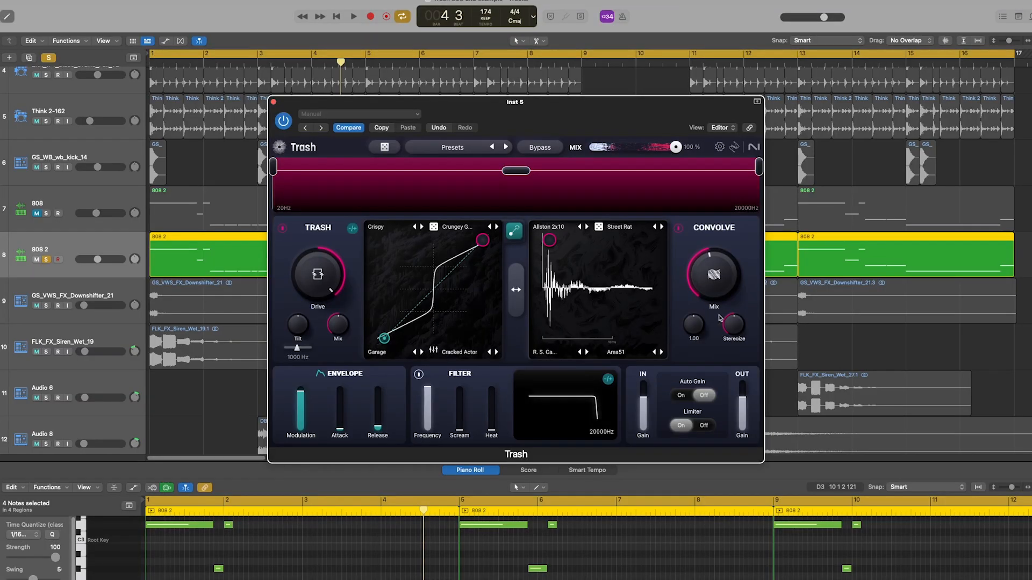
{"action": "left_click", "coordinate": [516, 290]}
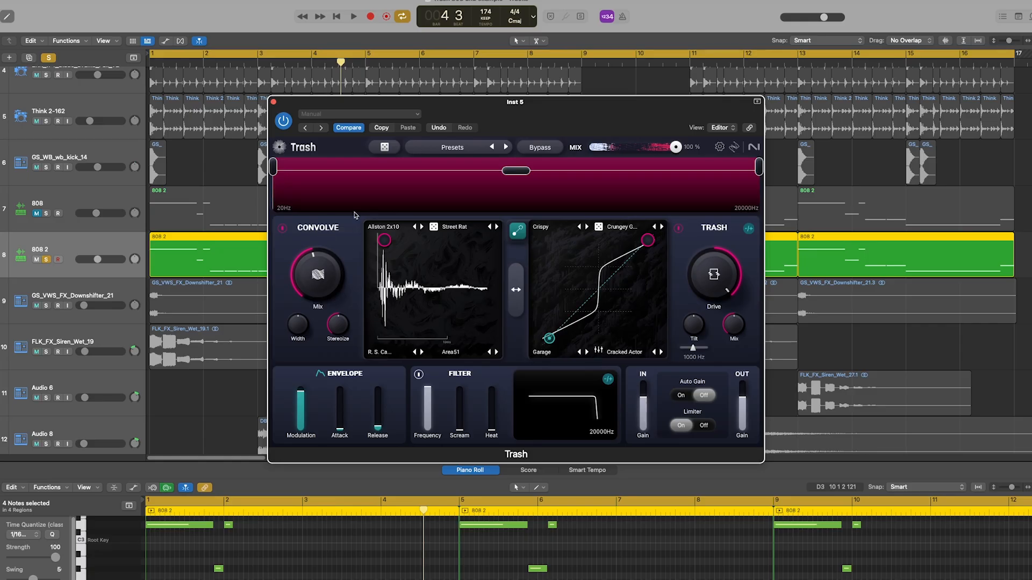
With Convolve placed before Trash, play the 808 2 bass and vary the Convolve Mix between about 0.68 and 0.42.
{"action": "left_click_drag", "start_coordinate": [330, 290], "coordinate": [331, 278]}
{"action": "key", "text": "space"}
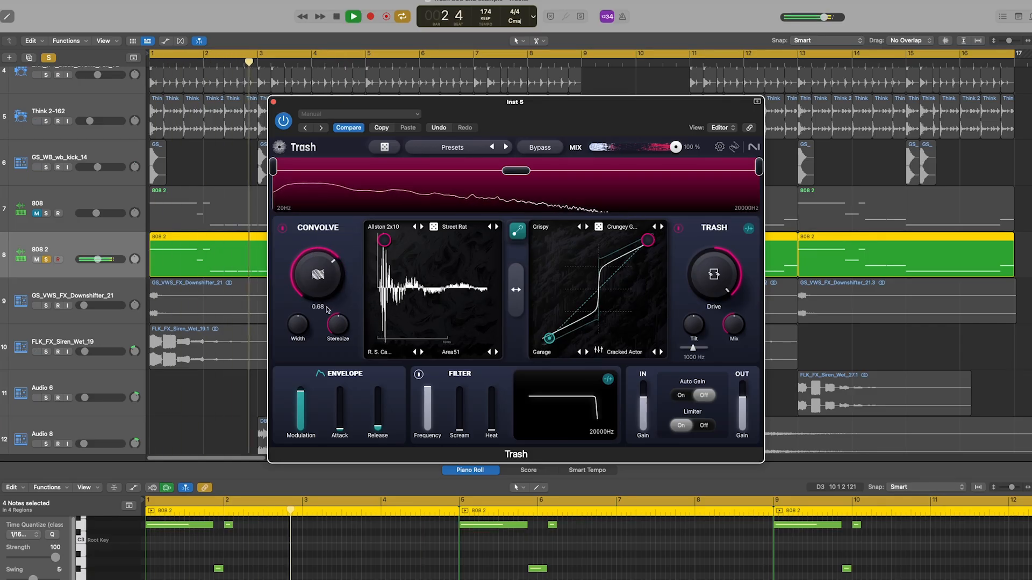
{"action": "left_click_drag", "start_coordinate": [330, 278], "coordinate": [332, 365]}
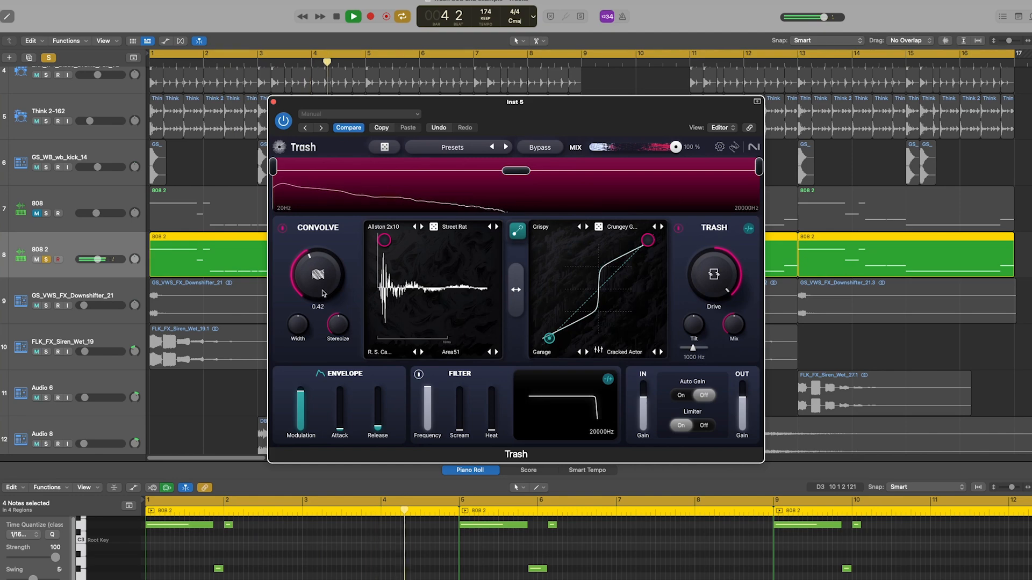
Compare both module orders during playback, readjusting the Convolve Mix, and finish with Trash ahead of Convolve.
{"action": "left_click", "coordinate": [516, 289]}
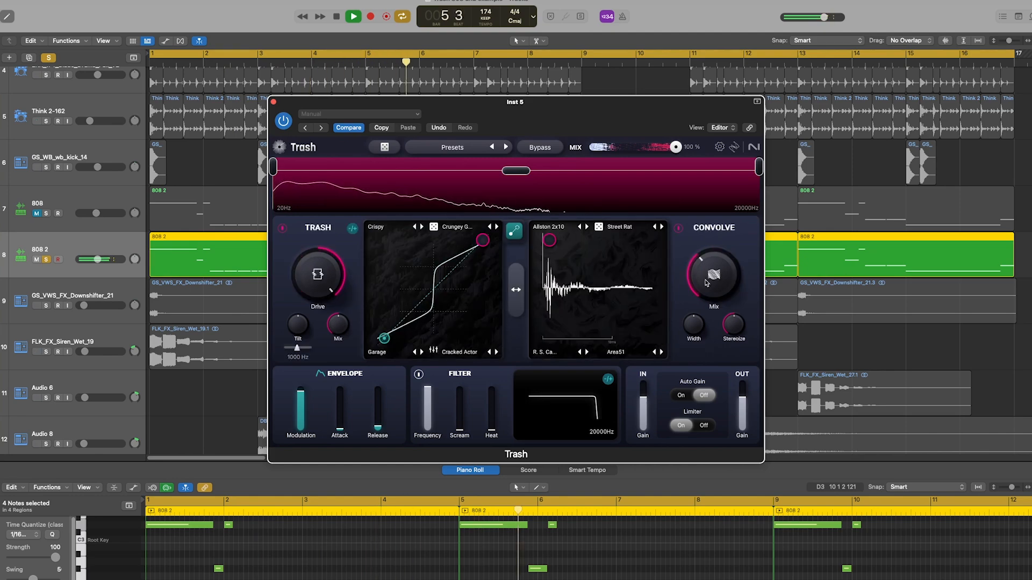
{"action": "left_click", "coordinate": [515, 288]}
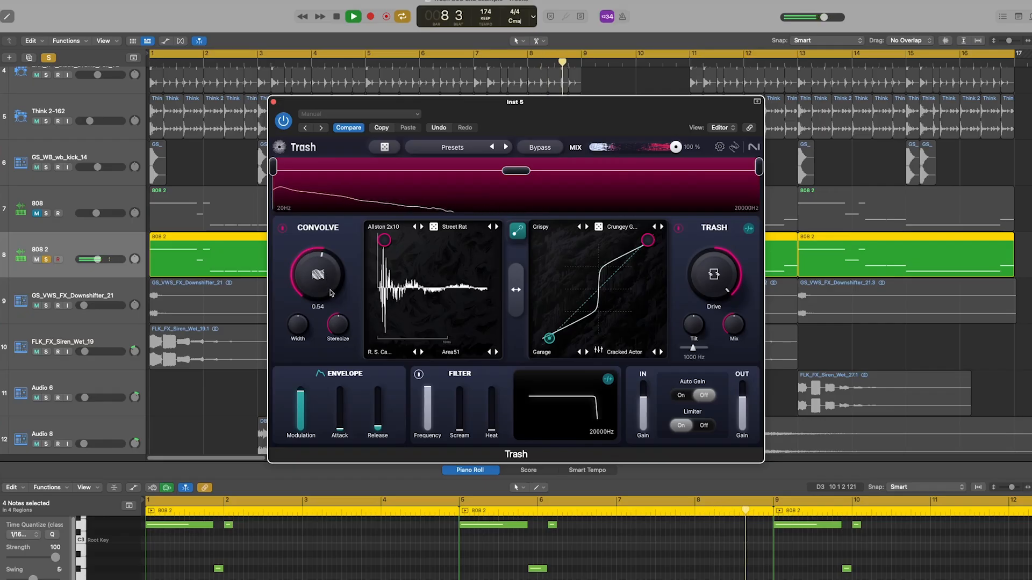
{"action": "left_click_drag", "start_coordinate": [330, 293], "coordinate": [333, 287]}
{"action": "left_click", "coordinate": [510, 297]}
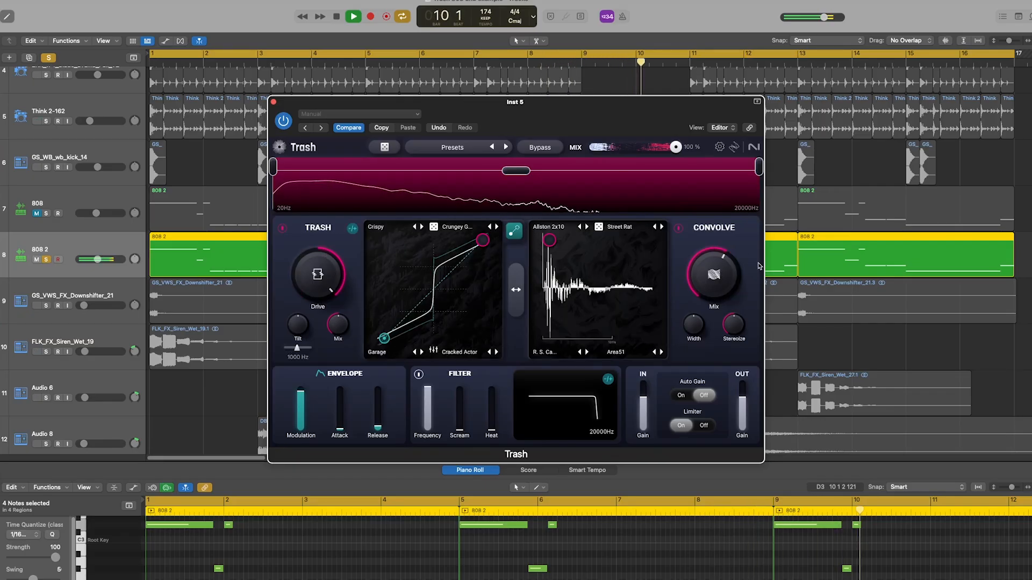
{"action": "left_click_drag", "start_coordinate": [707, 348], "coordinate": [709, 361]}
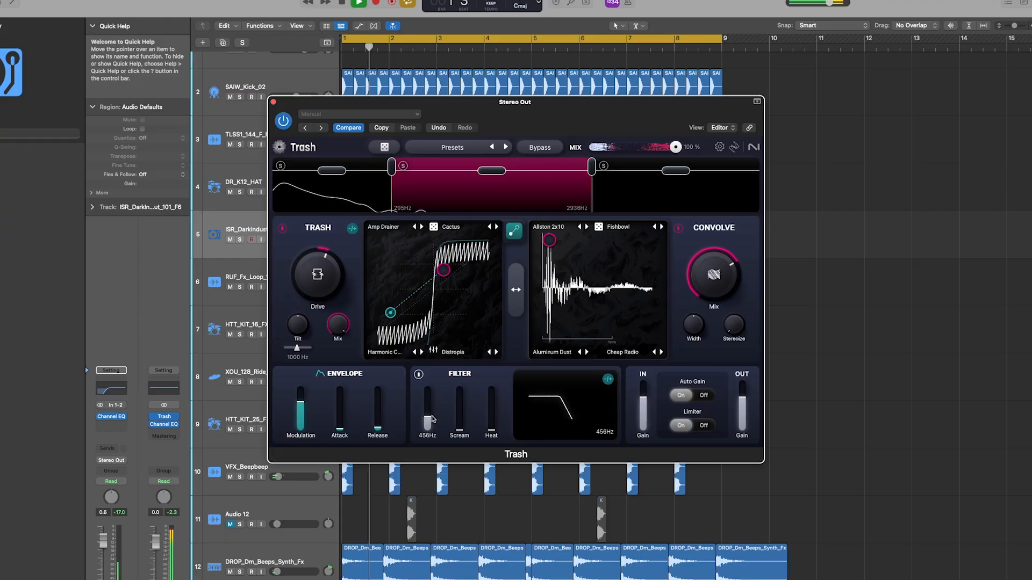
In the Stereo Out Trash, sweep the filter Frequency up to 16180 Hz and back down to 456 Hz during playback.
{"action": "left_click_drag", "start_coordinate": [432, 419], "coordinate": [432, 392]}
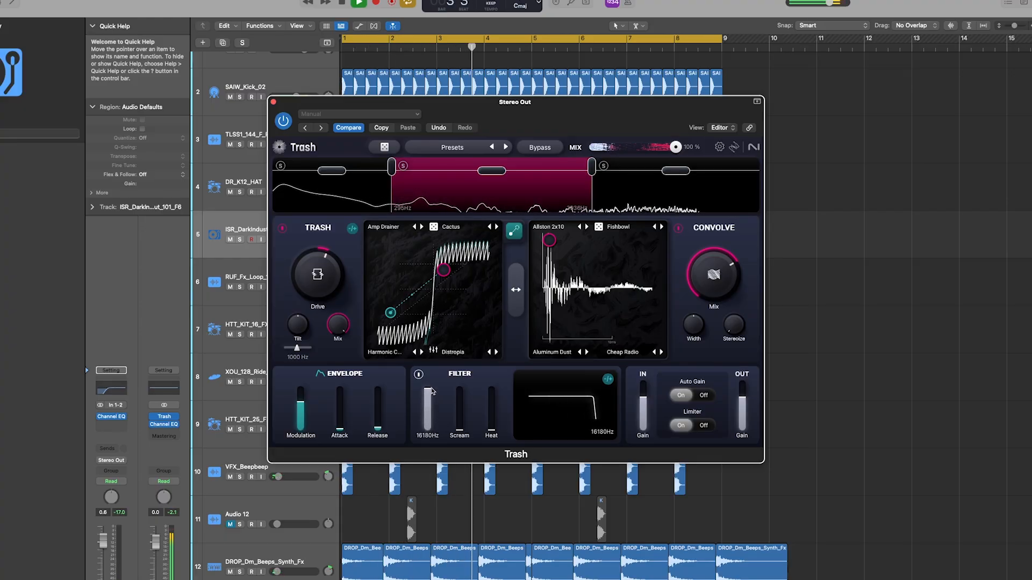
{"action": "left_click_drag", "start_coordinate": [432, 391], "coordinate": [428, 421]}
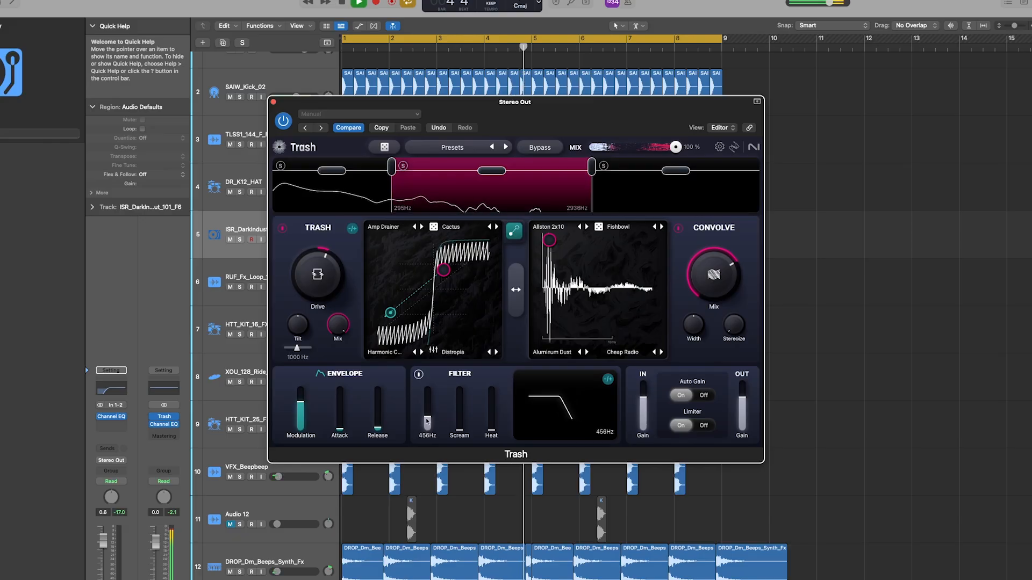